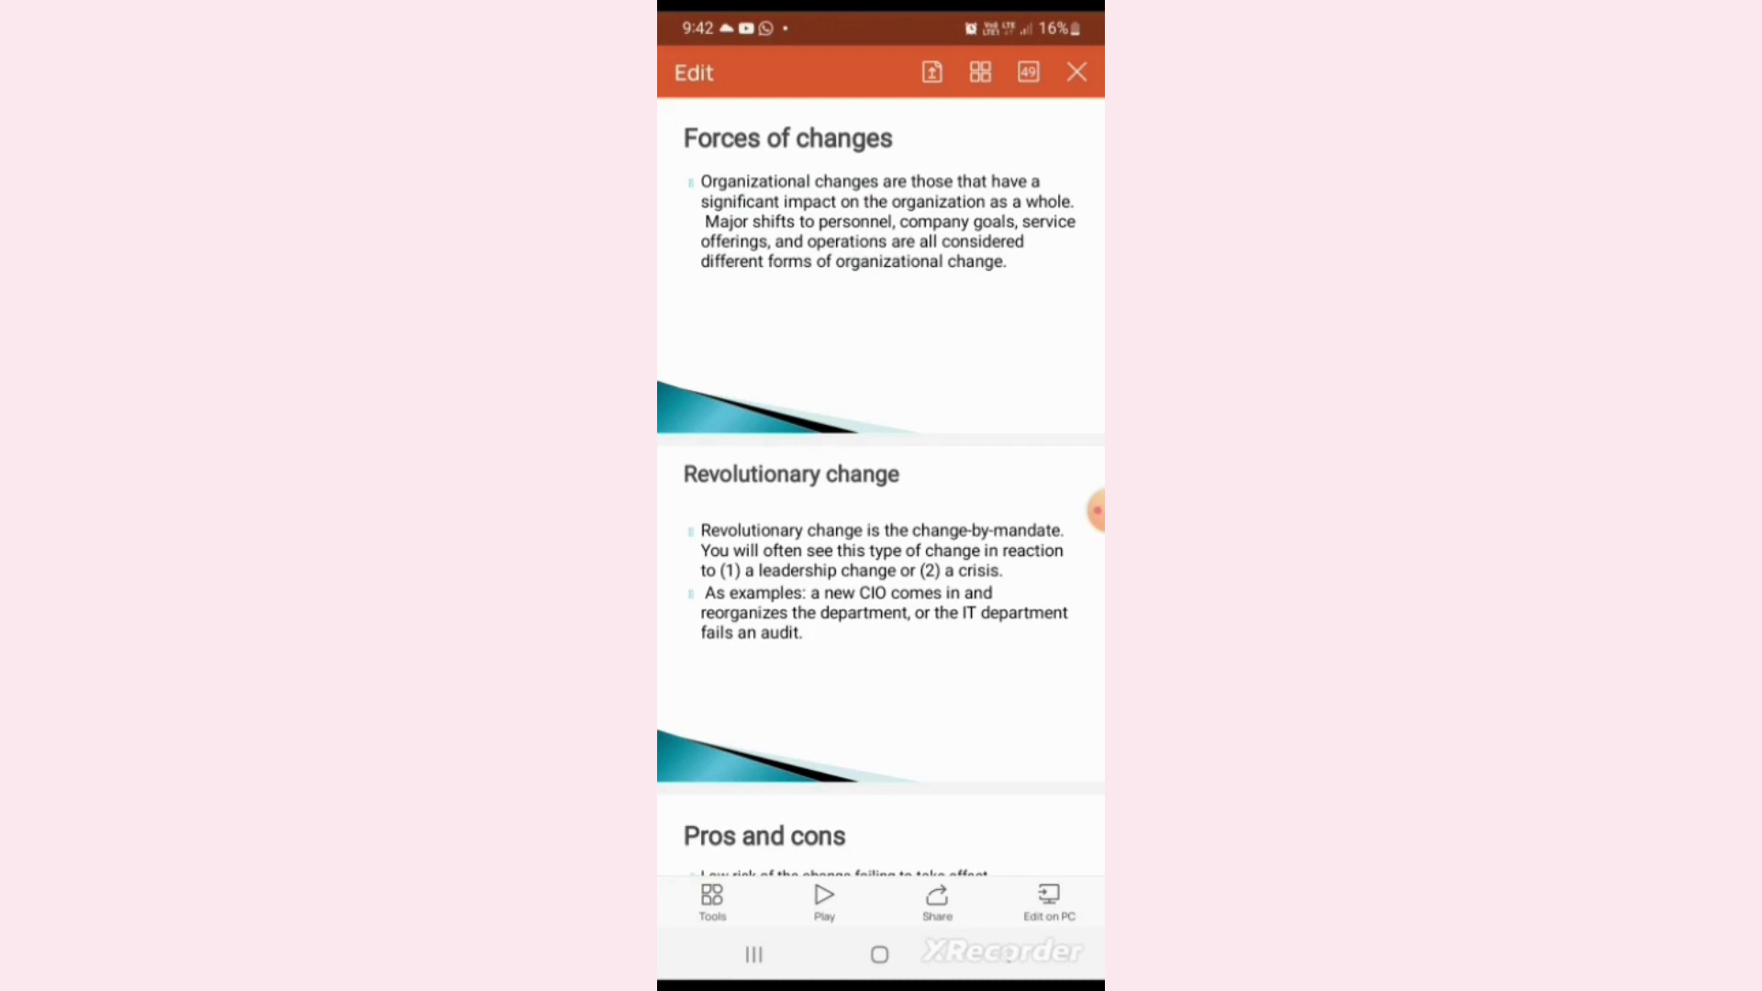
scroll(880, 552, "down", 5)
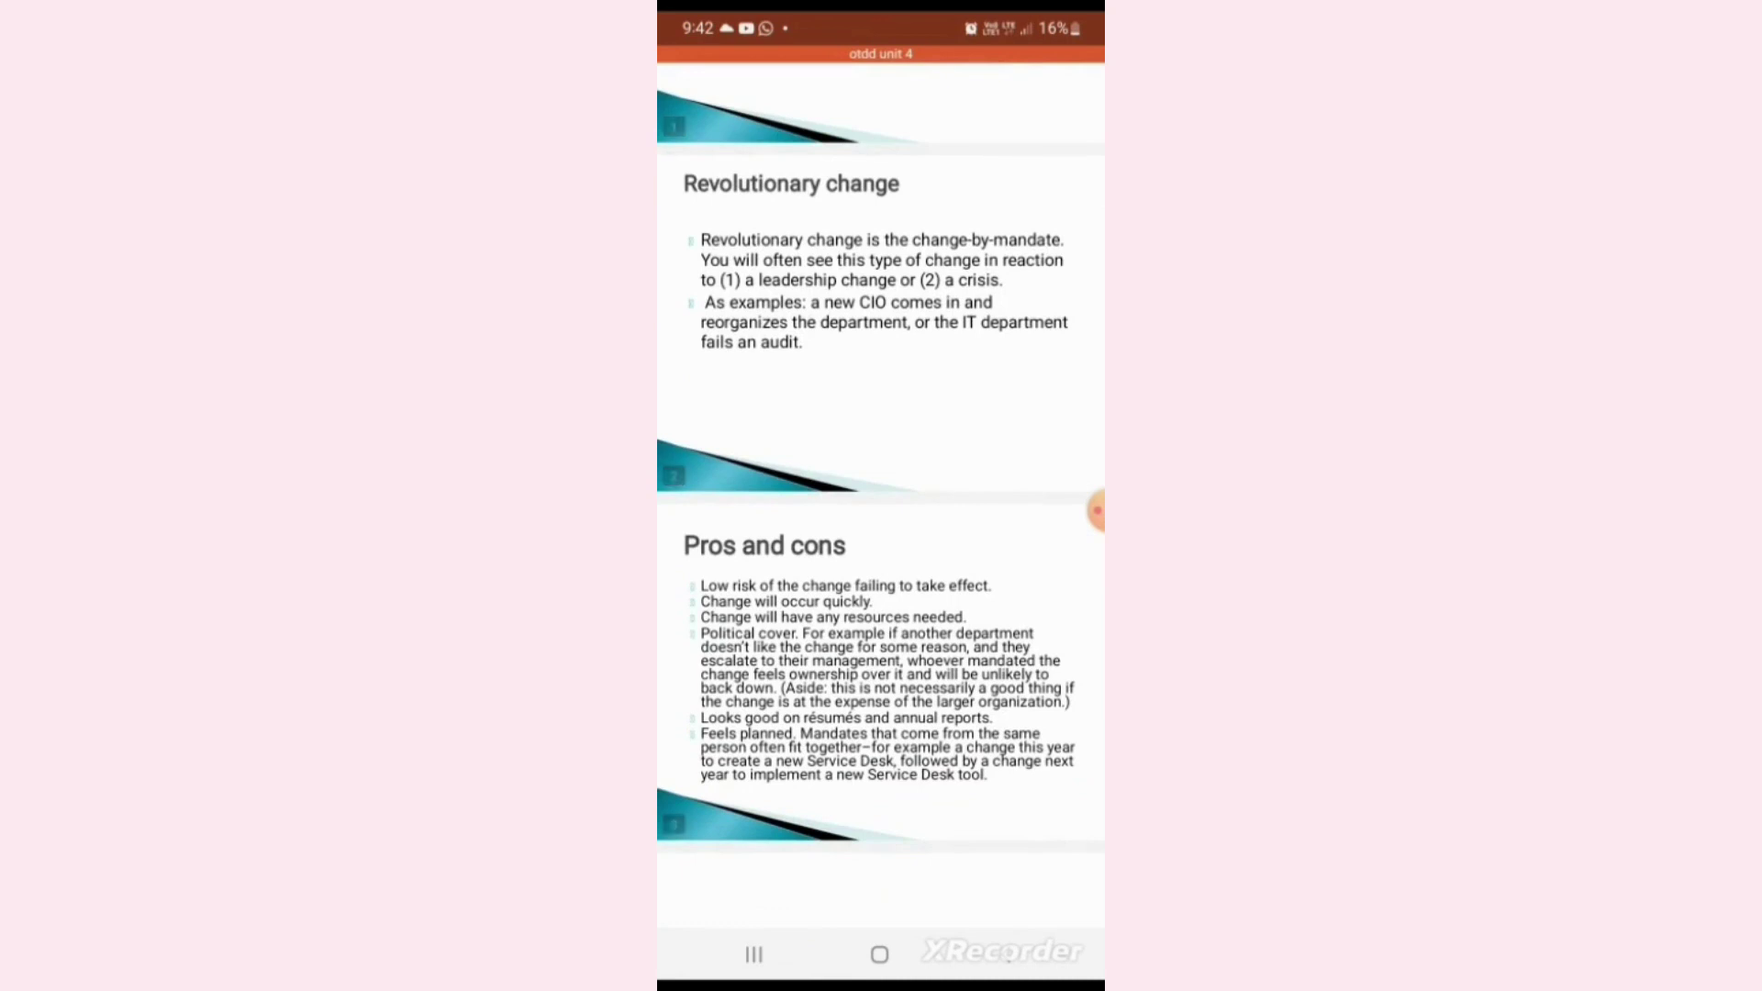